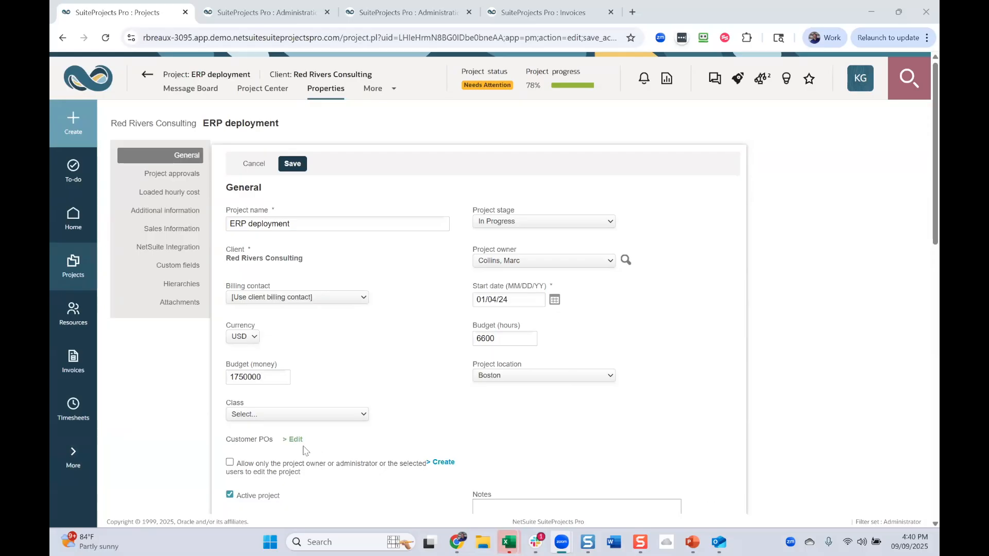
- Expand the custom fields of the ERP deployment project's properties and examine the Customer PO number field
scroll(295, 462, down, 8)
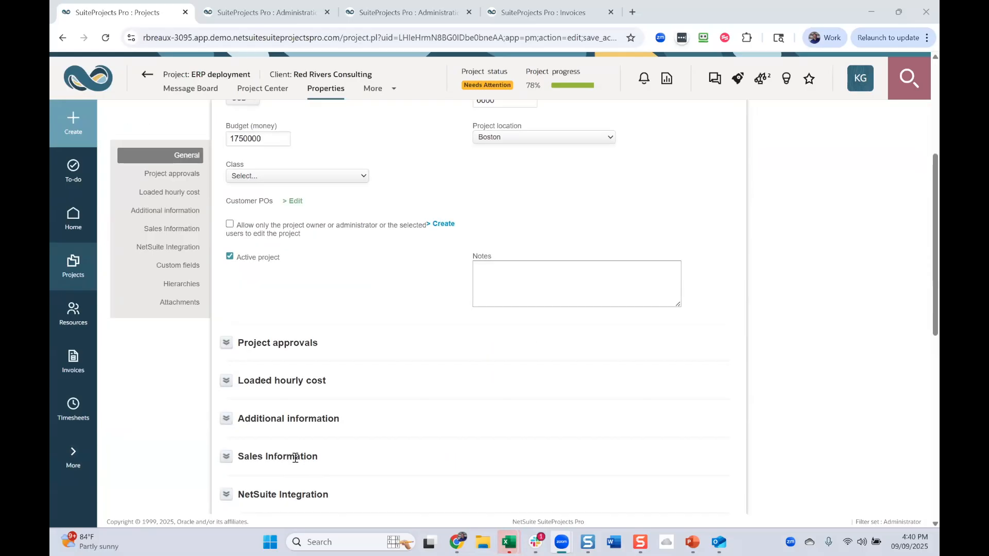
click(271, 391)
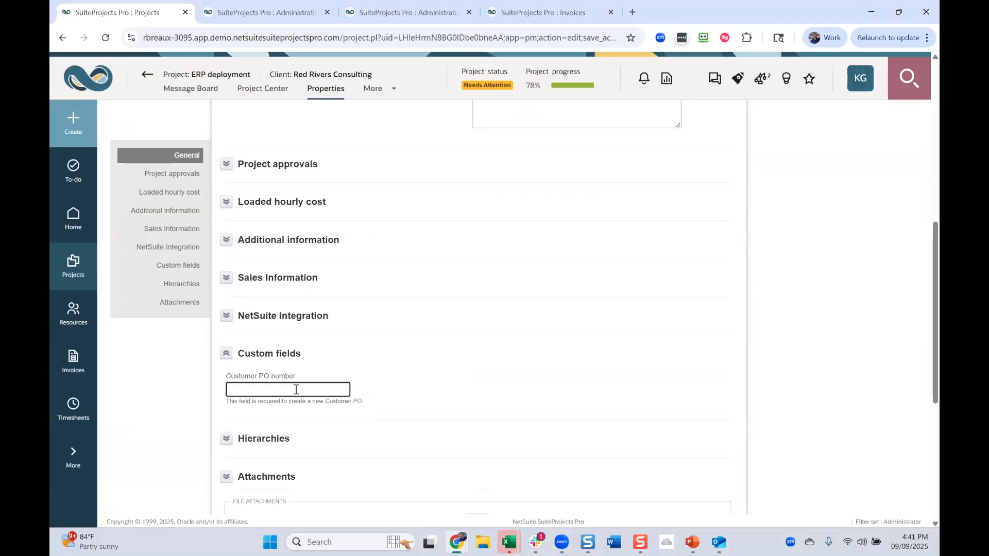
- Add Customer PO number [project] to the invoice header custom fields in the invoice layout settings
click(258, 13)
scroll(334, 201, up, 2)
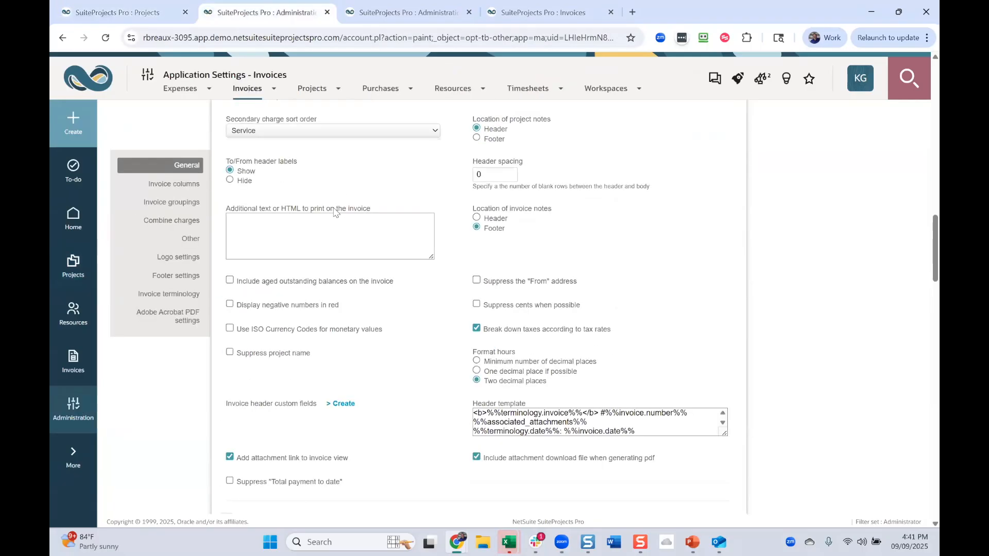
scroll(328, 301, down, 3)
scroll(328, 359, up, 2)
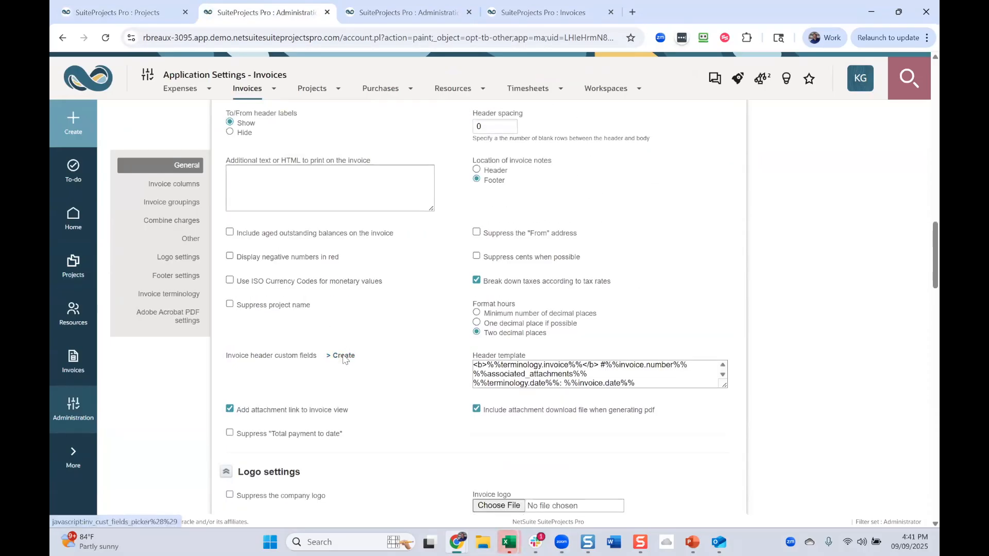
click(343, 356)
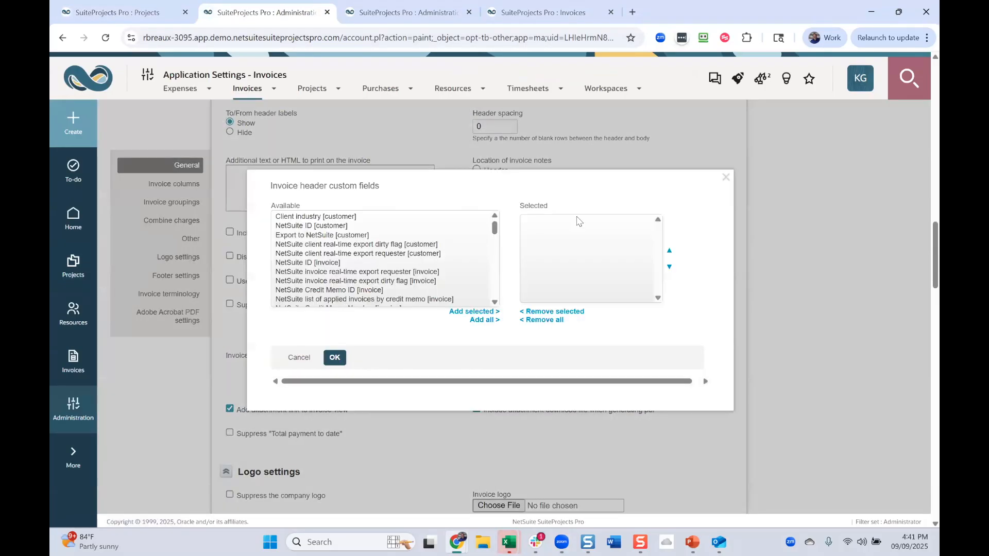
click(422, 262)
key(Down)
key(Down)
key(Down)
key(Down)
key(Down)
key(Down)
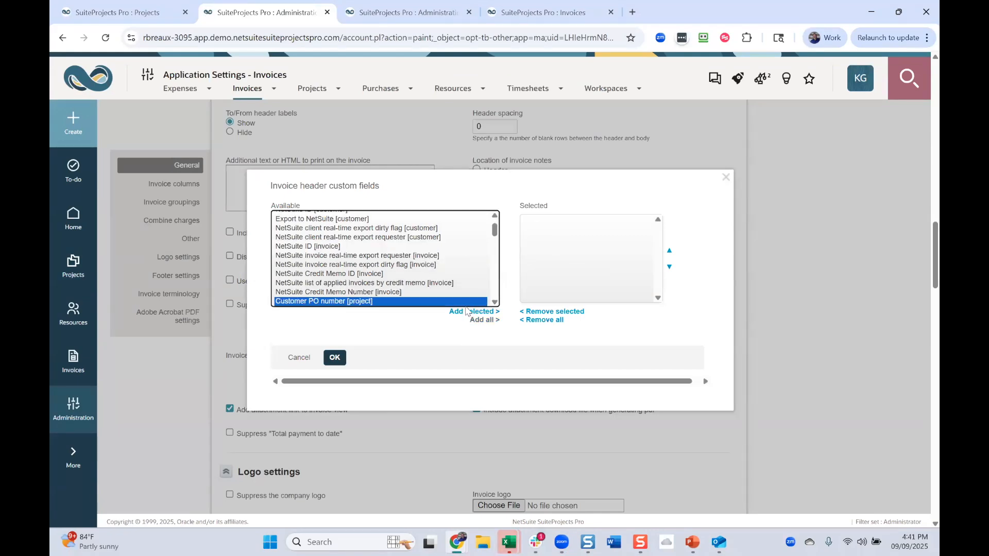
key(Down)
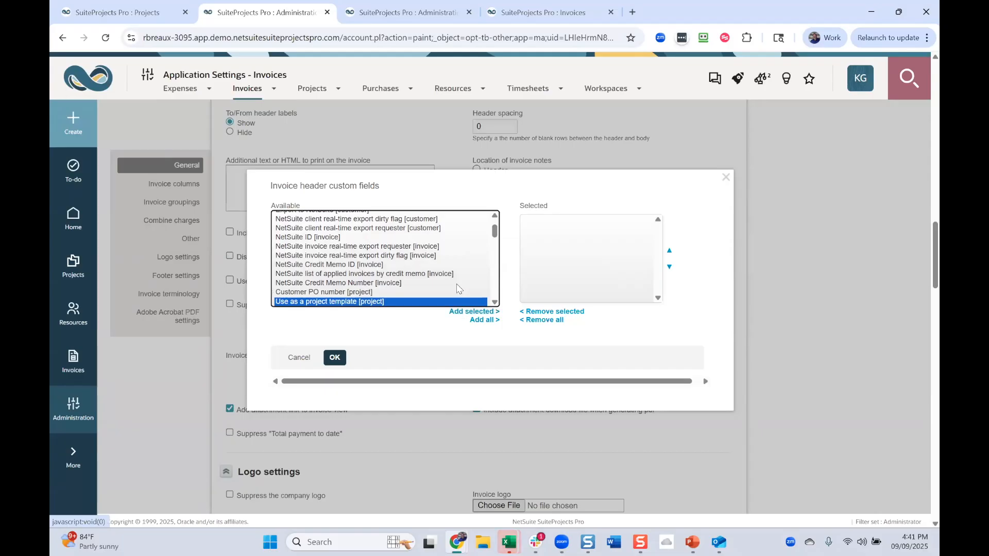
click(457, 284)
click(453, 291)
click(484, 312)
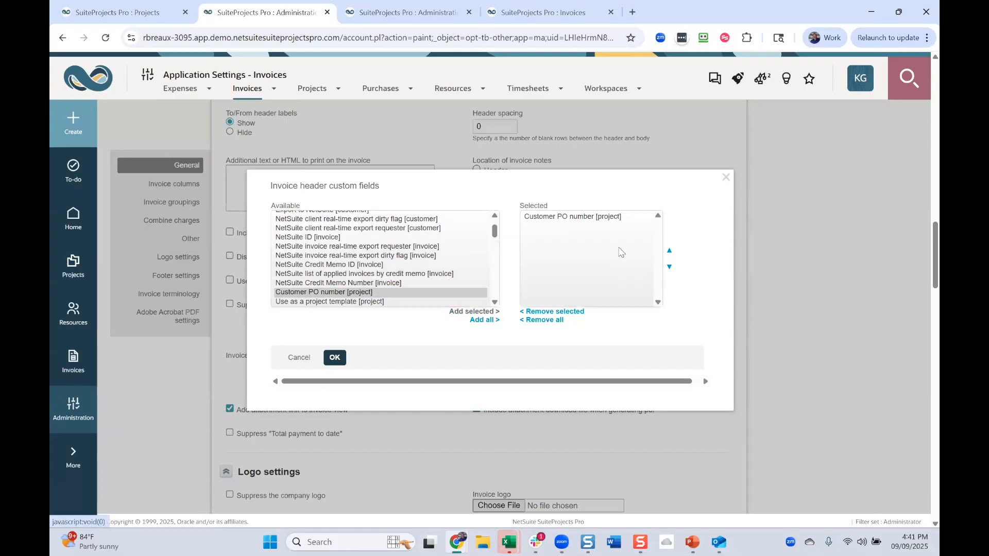
click(335, 358)
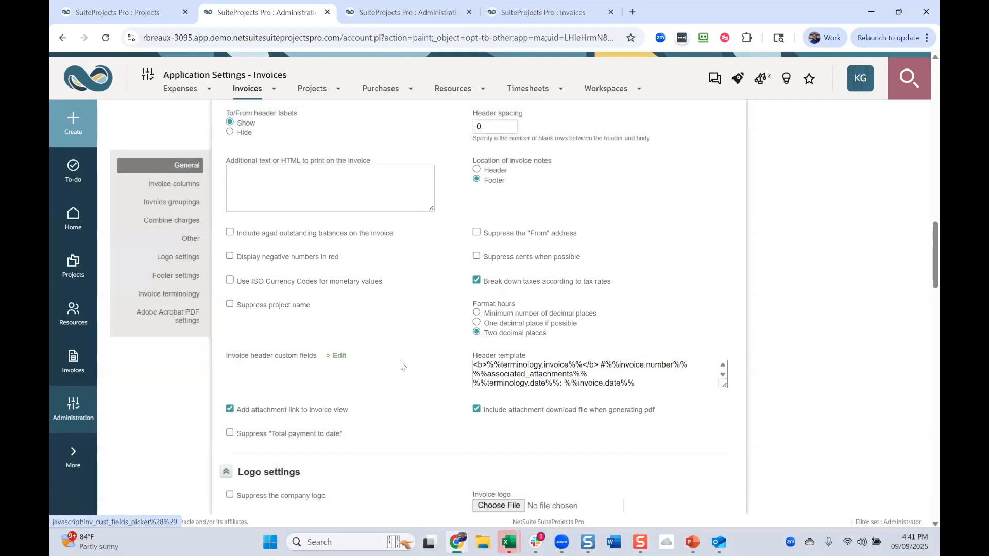
scroll(403, 366, up, 2)
scroll(390, 375, down, 3)
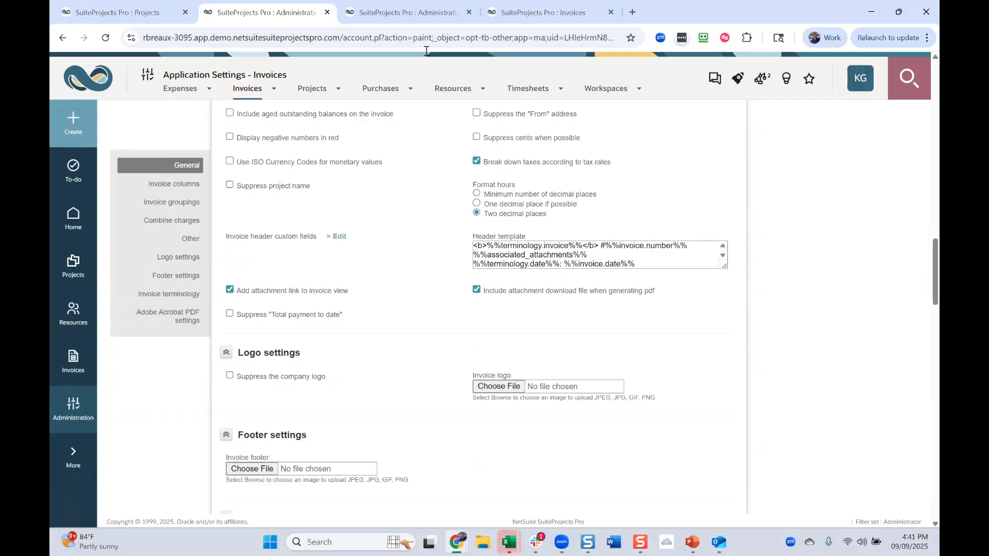
- Open the list of customer POs from the Invoices application settings
click(429, 14)
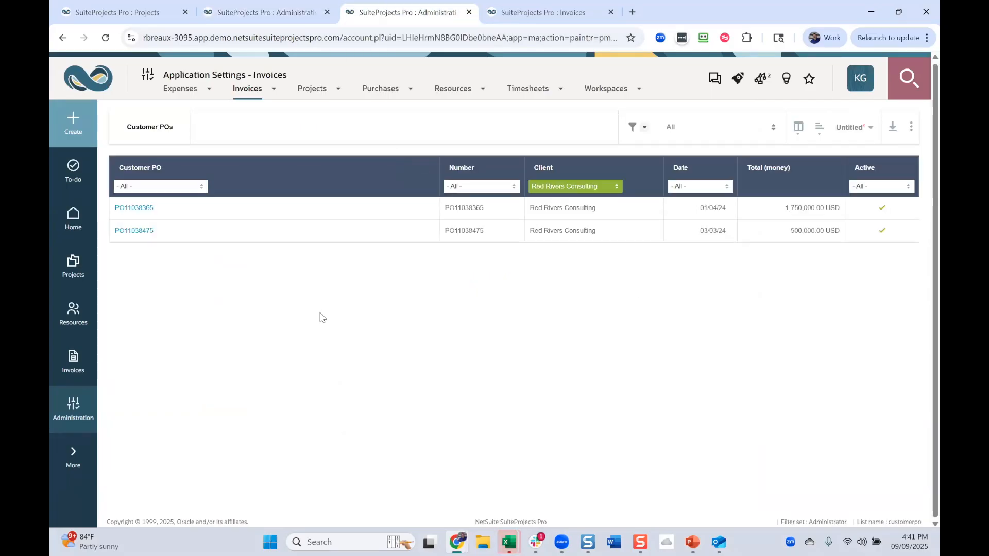
click(65, 415)
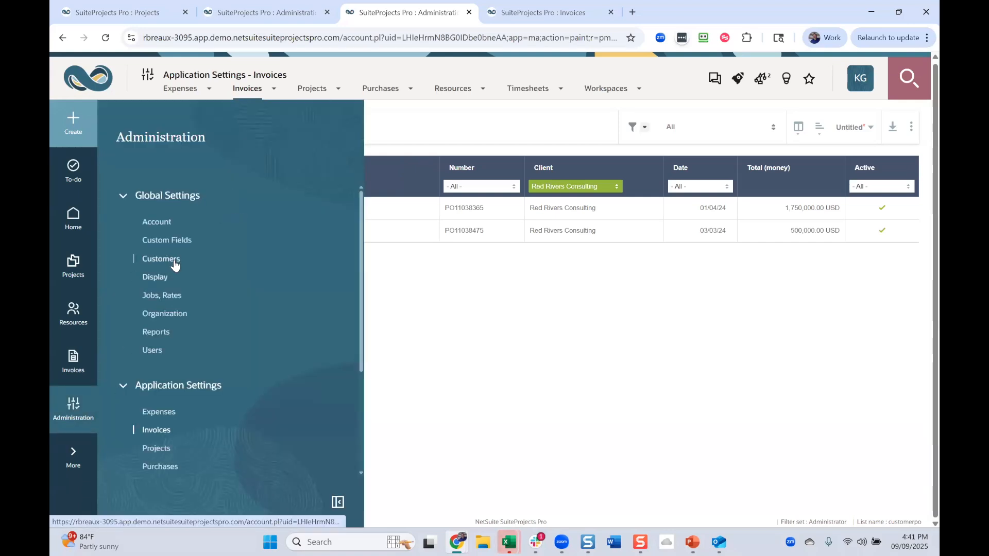
click(162, 431)
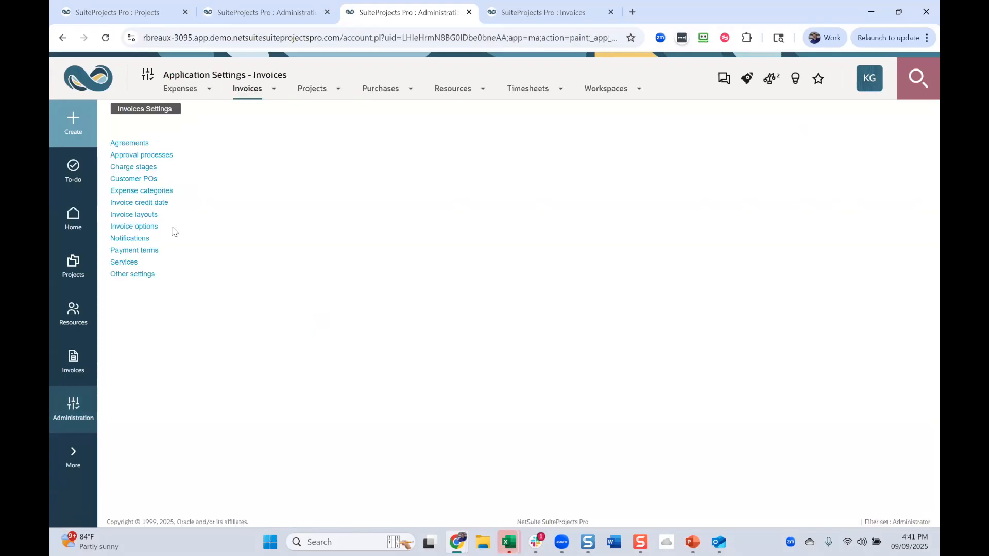
click(142, 178)
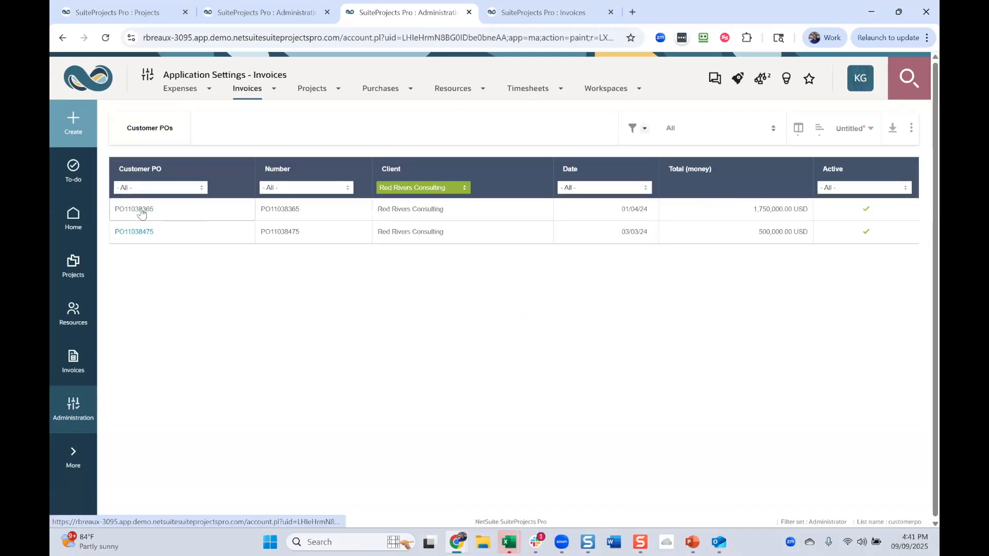
- Review the number, amount, client and NetSuite Integration details of the first Red Rivers Consulting PO, and return to the customer PO list
click(142, 211)
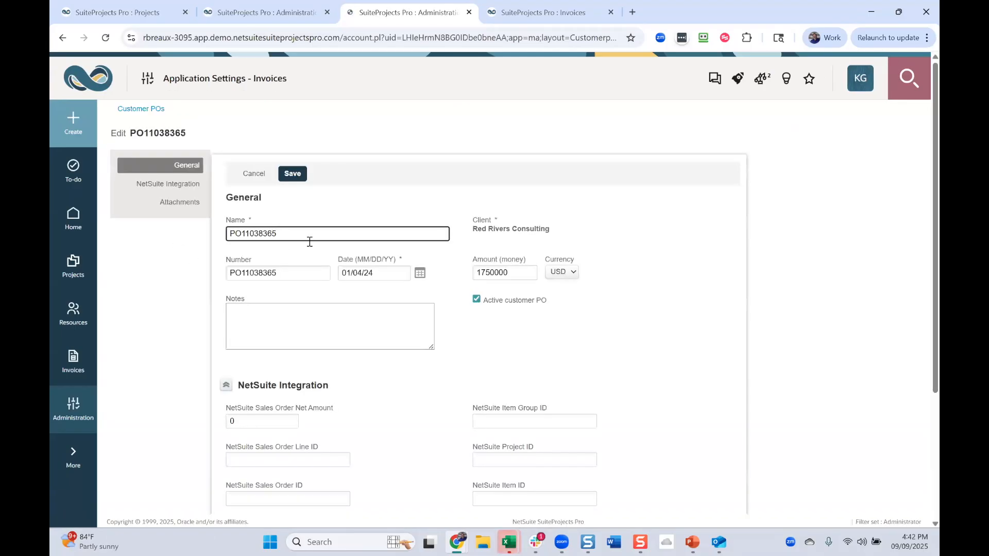
click(318, 276)
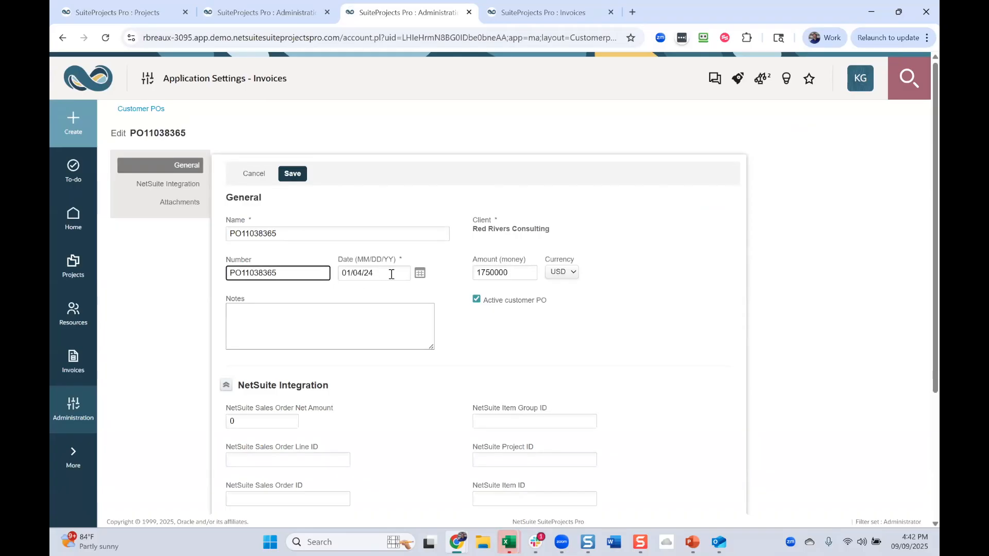
double_click(534, 273)
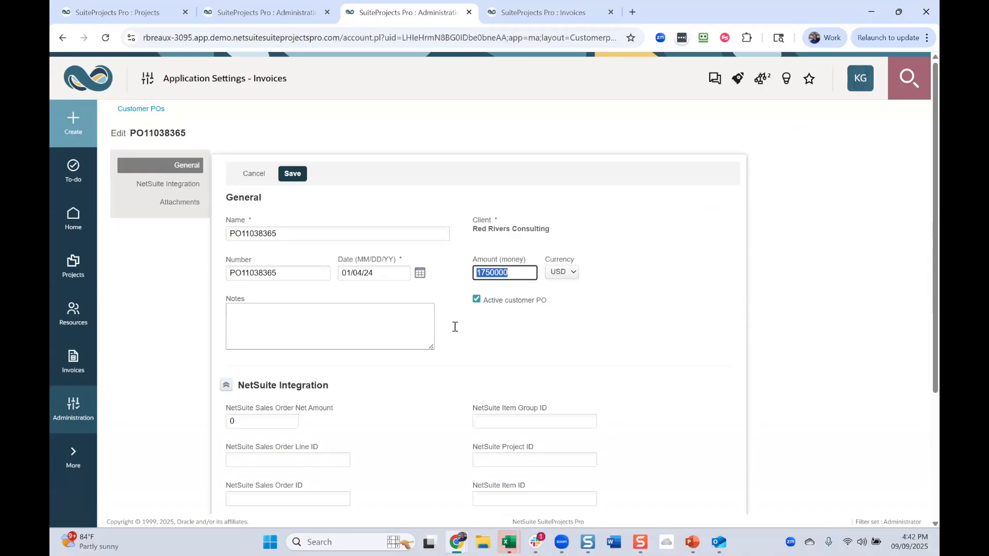
scroll(397, 337, down, 4)
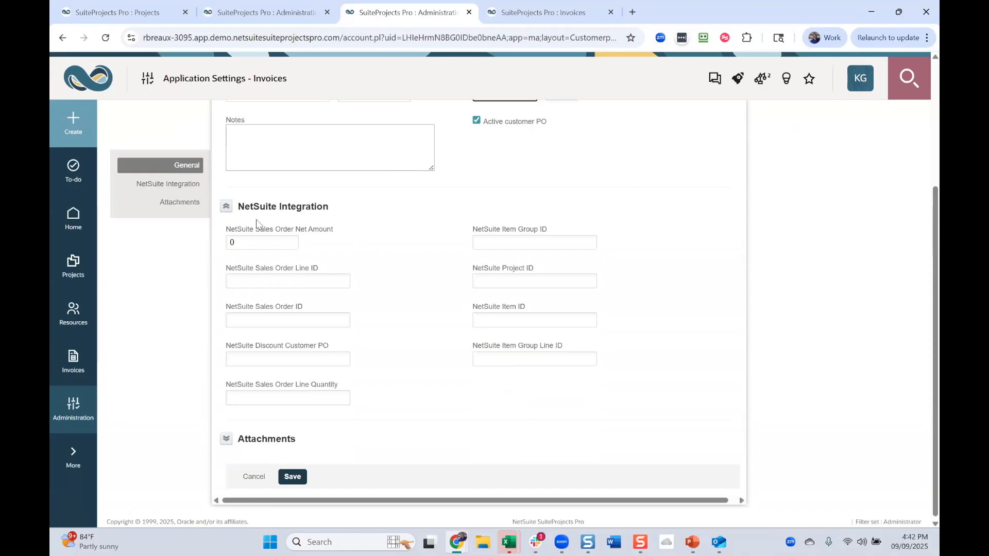
click(226, 208)
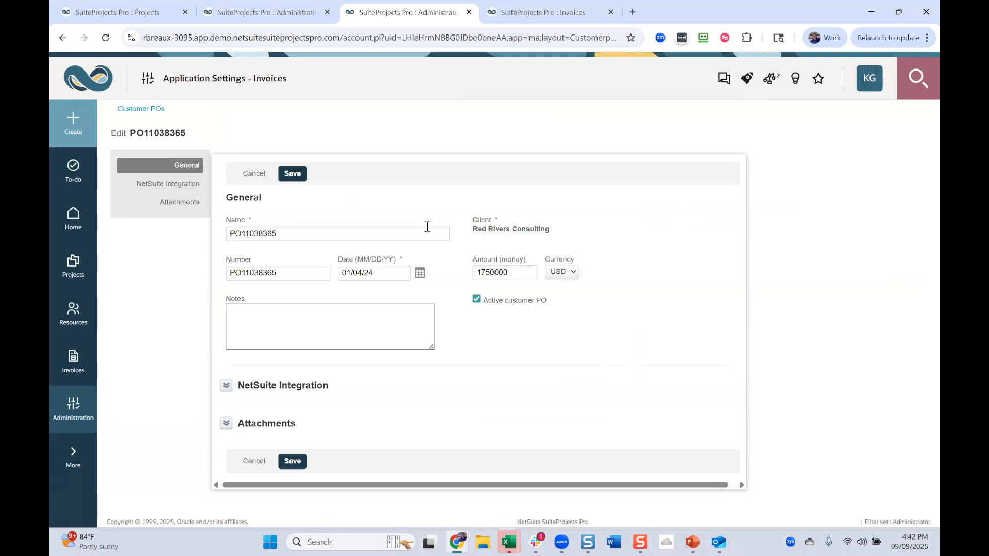
drag(564, 232, 457, 229)
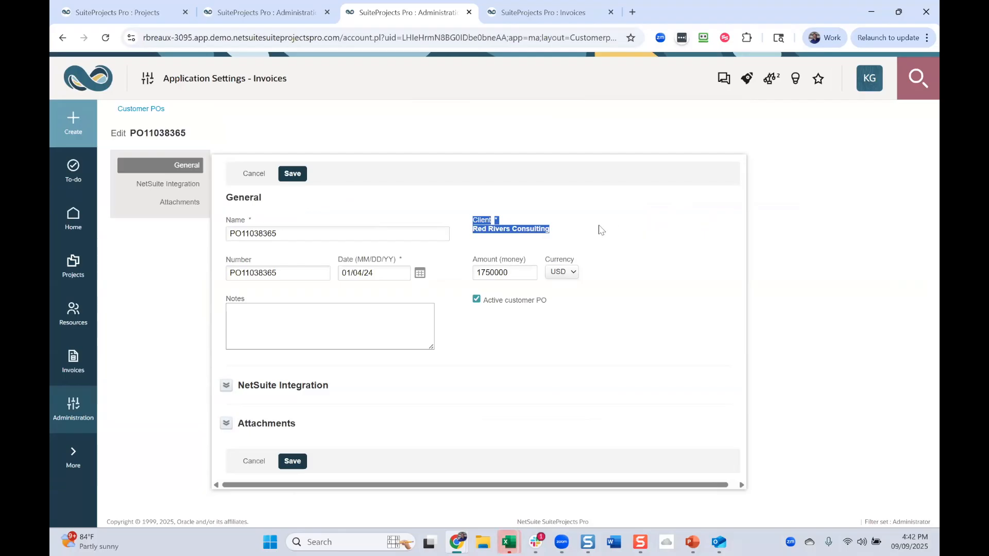
click(573, 242)
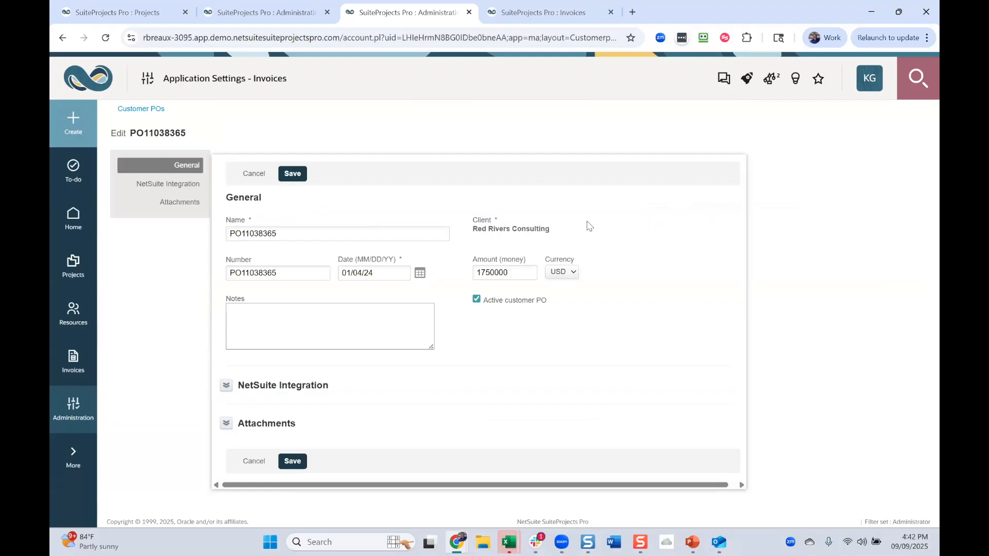
click(143, 114)
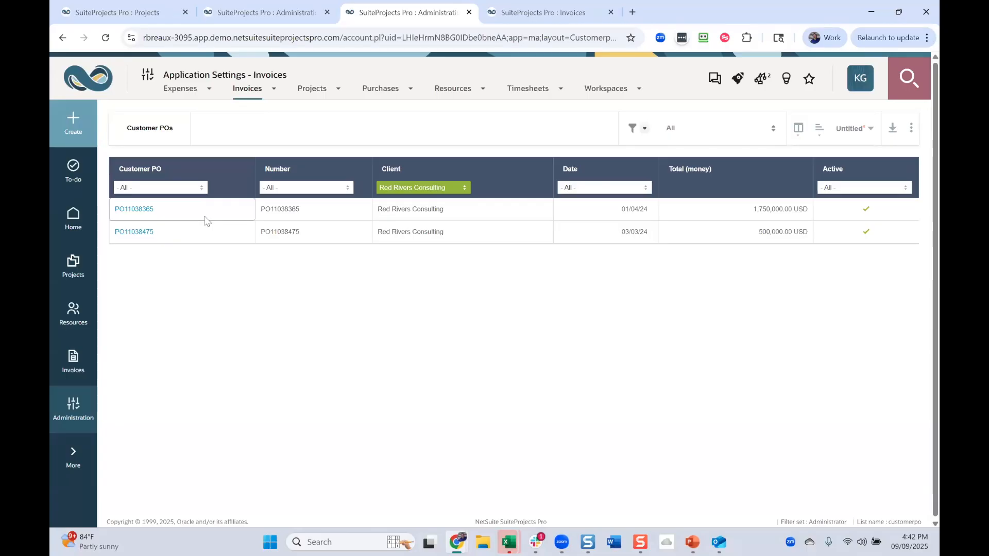
- Check the customer PO shown in the header of the Red Rivers Consulting invoice for the ERP deployment project
click(527, 12)
click(509, 207)
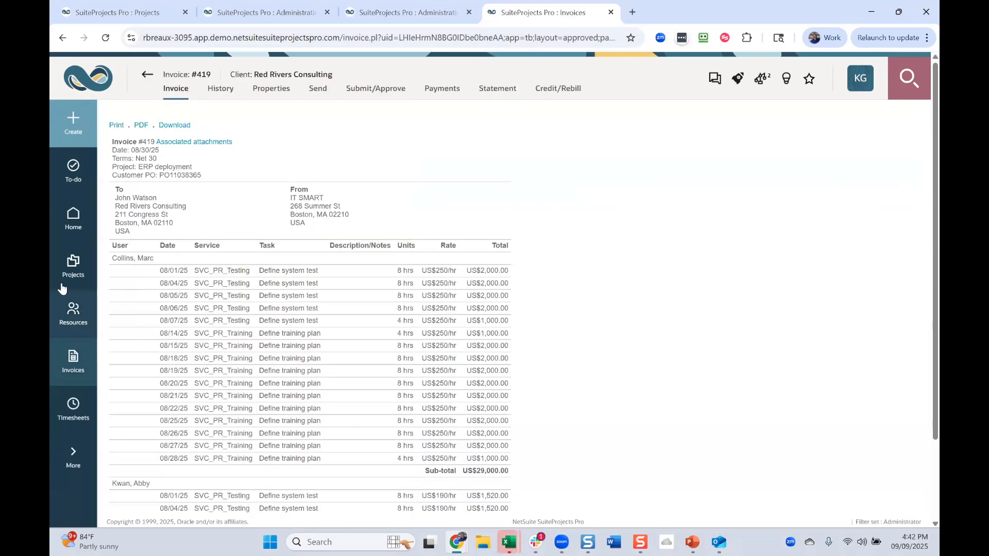
click(70, 282)
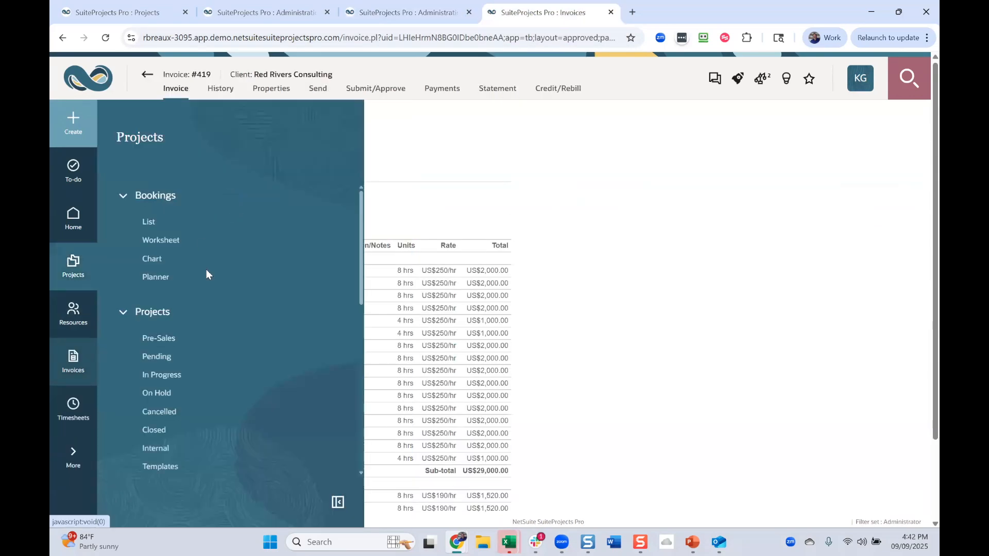
right_click(174, 374)
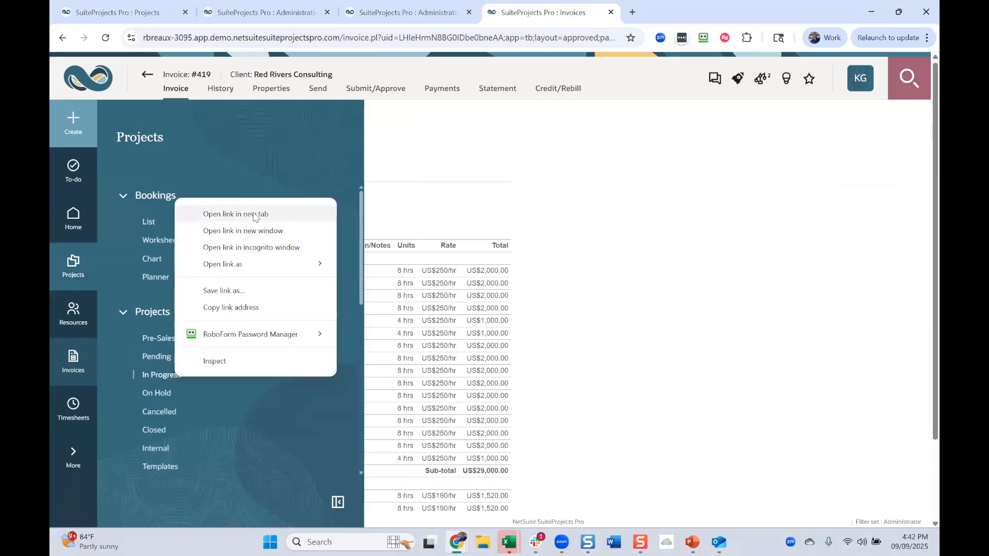
- Examine the available and selected customer POs in the ERP deployment project's properties, and keep the current assignment
click(152, 12)
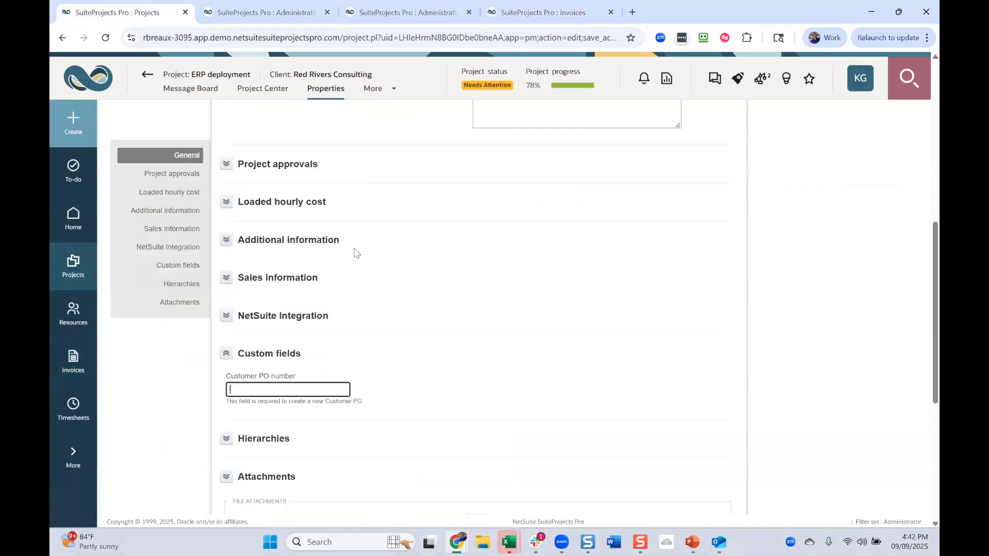
scroll(477, 358, up, 7)
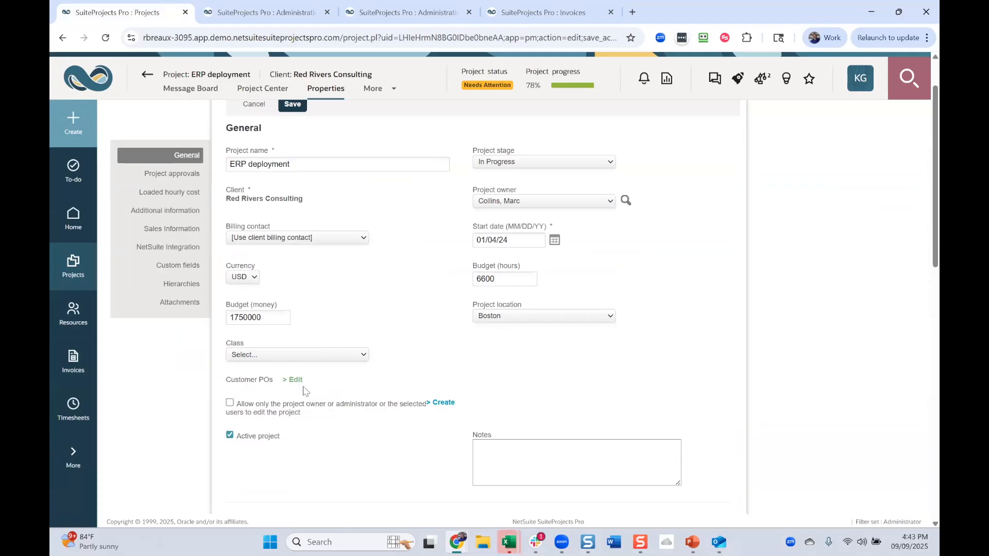
click(296, 384)
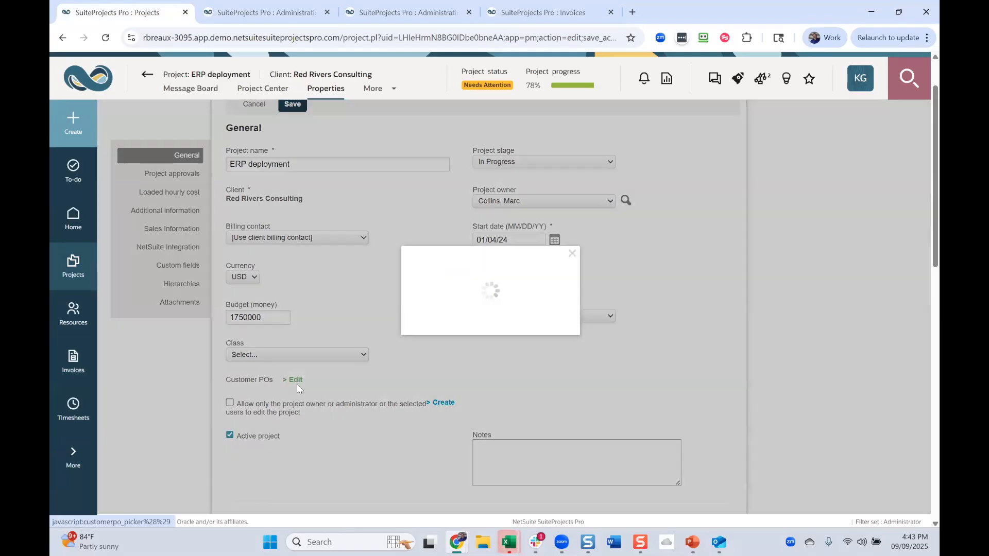
click(400, 249)
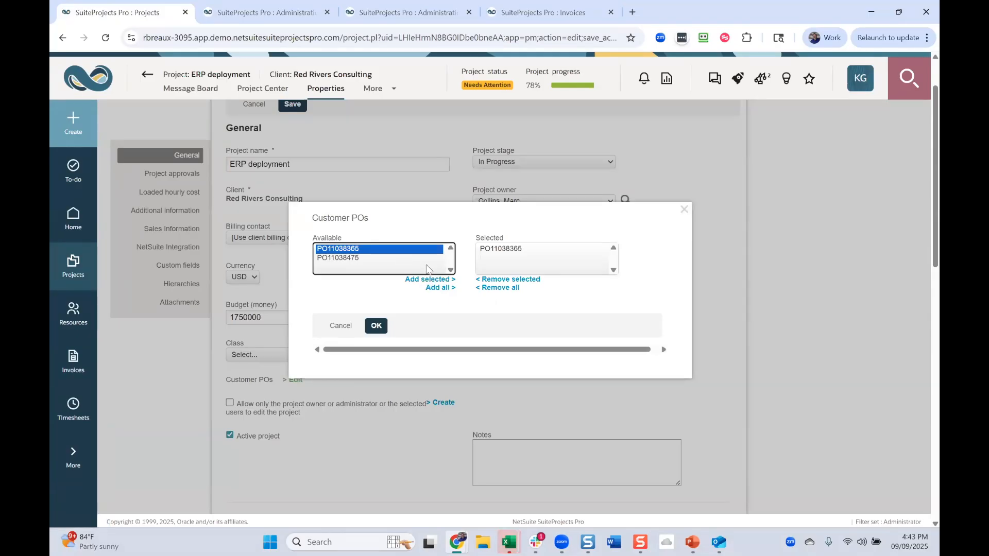
click(513, 251)
click(383, 258)
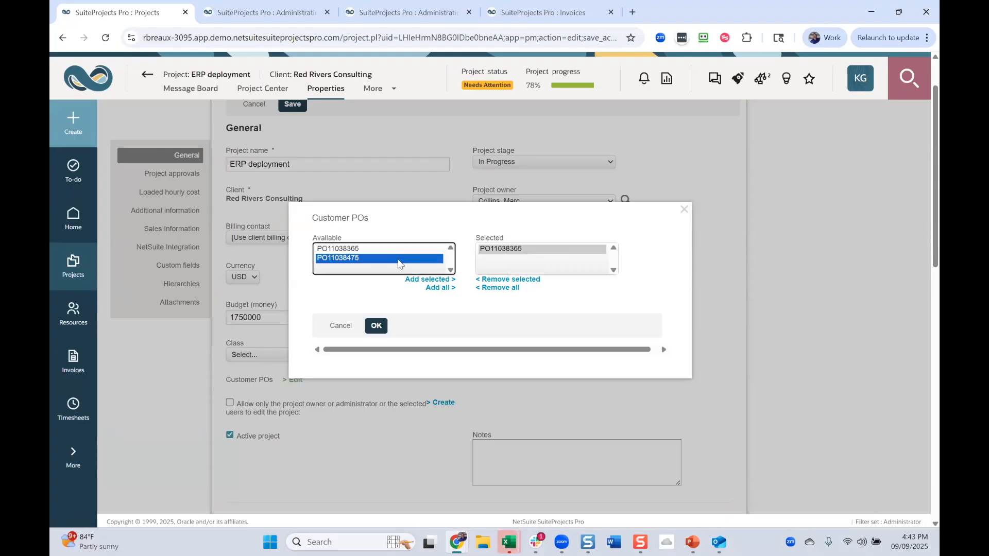
click(393, 250)
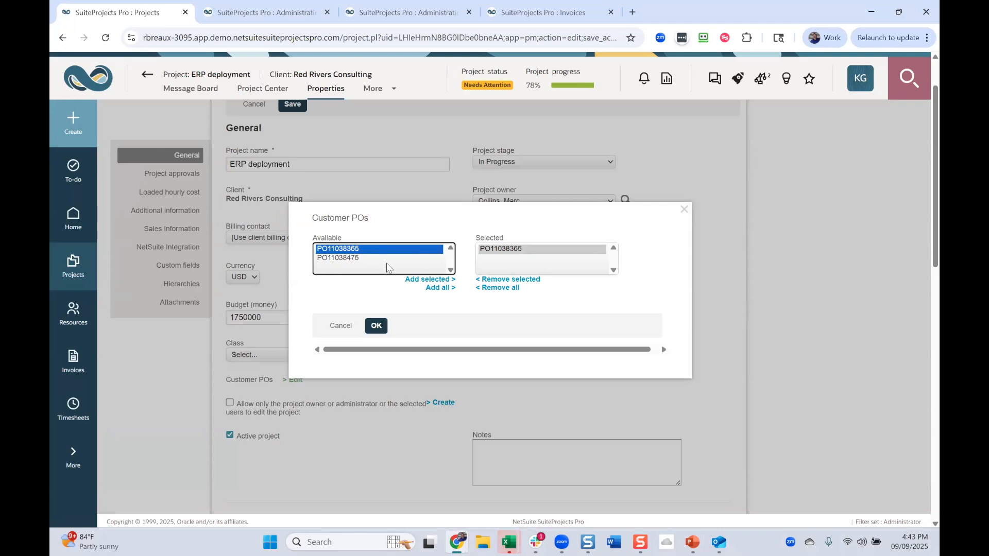
click(386, 257)
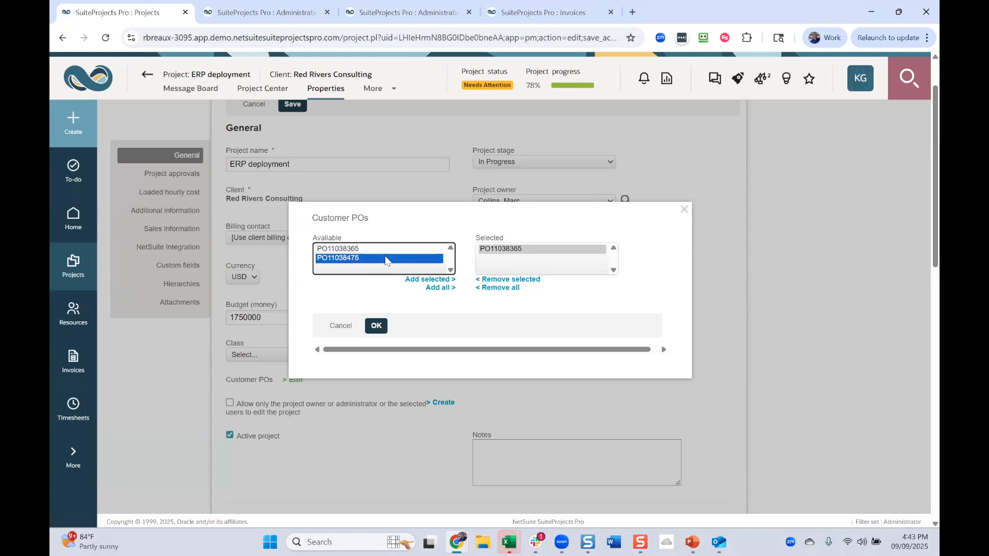
click(386, 250)
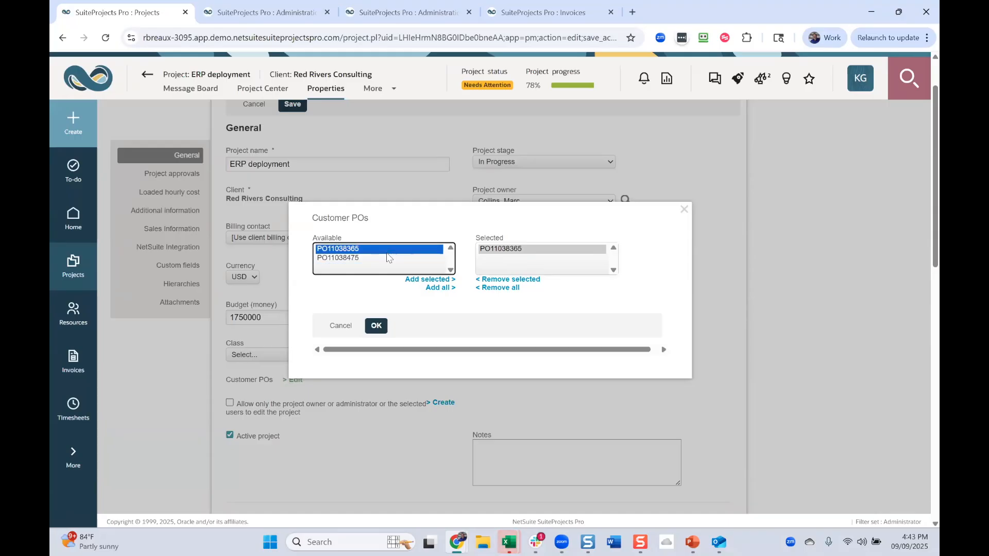
click(388, 258)
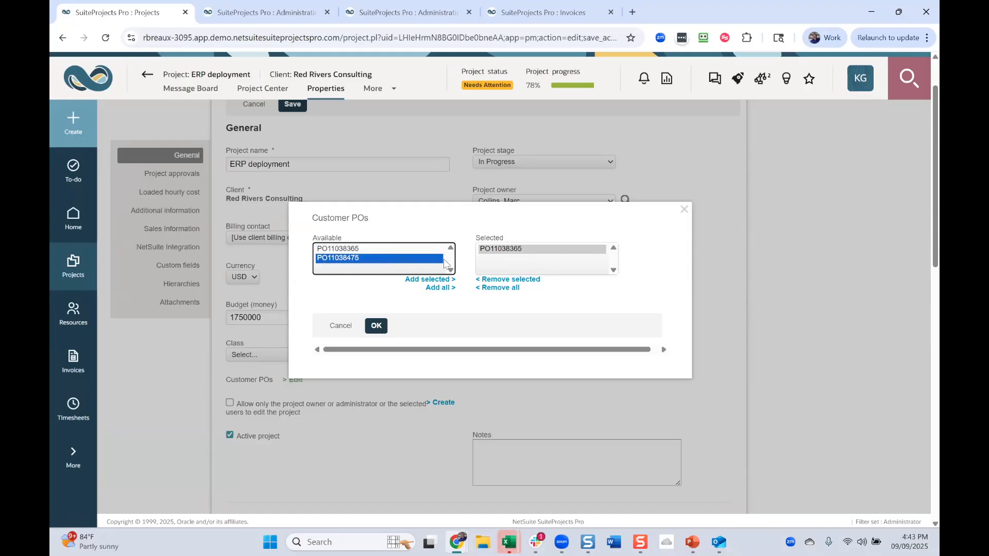
click(548, 248)
click(378, 327)
- Open the billing rules in the ERP deployment project's financials
scroll(344, 414, up, 1)
click(373, 88)
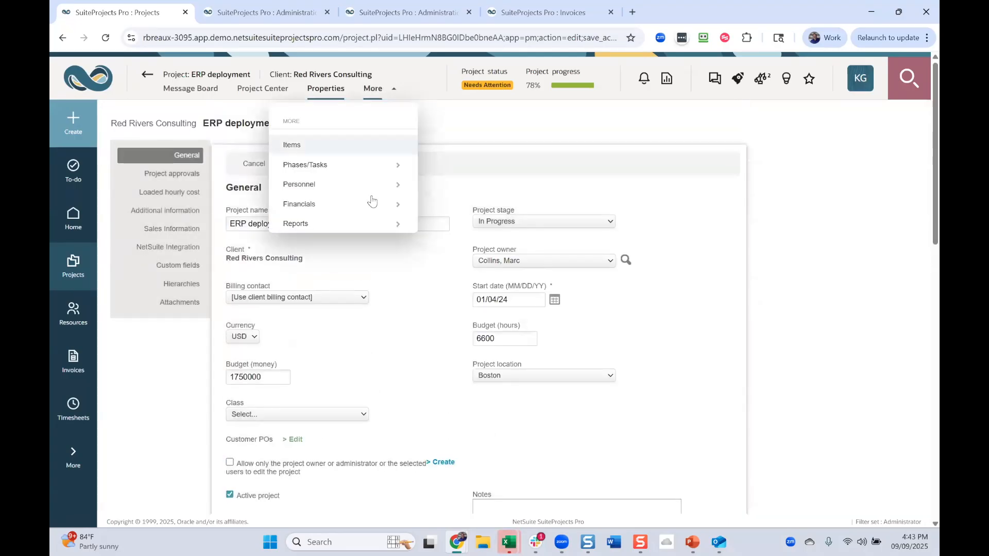
mouse_move(389, 203)
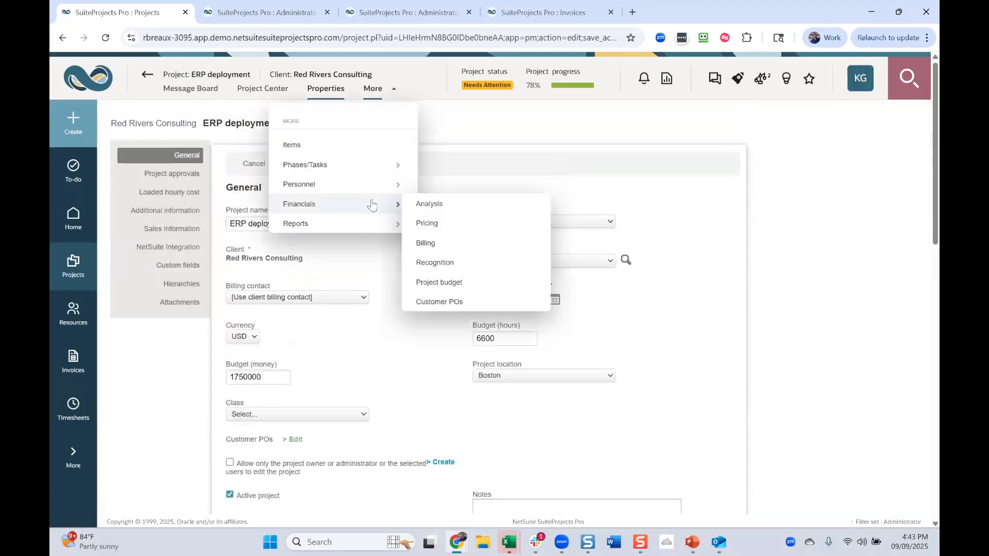
click(426, 243)
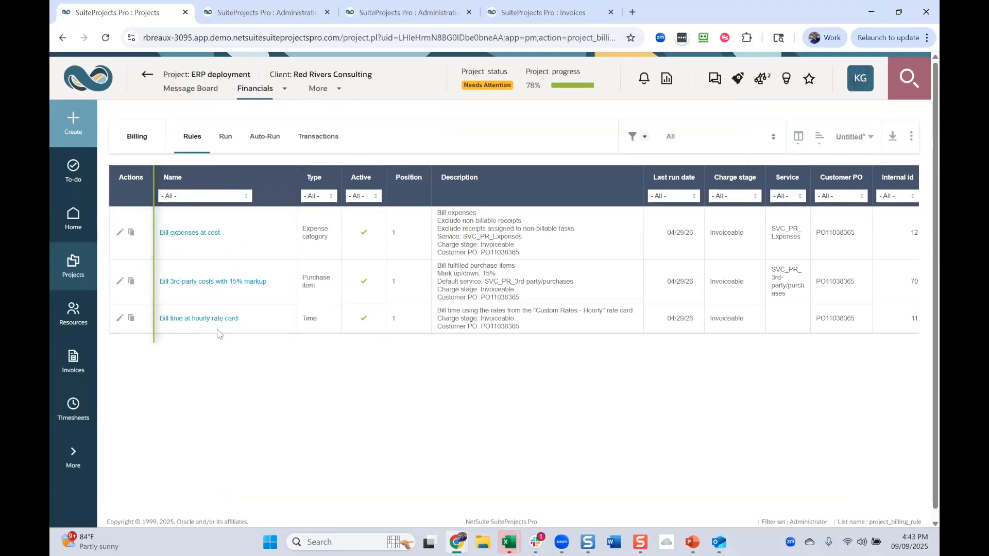
- Examine the customer PO choices in the Other settings of the "Bill time at hourly rate card" rule, keeping PO11038365 selected
click(204, 320)
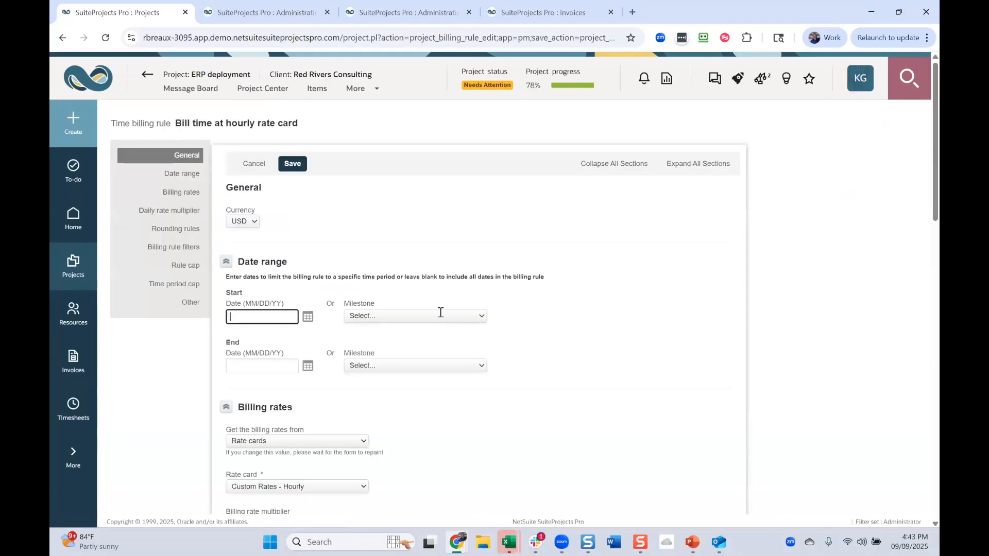
key(Return)
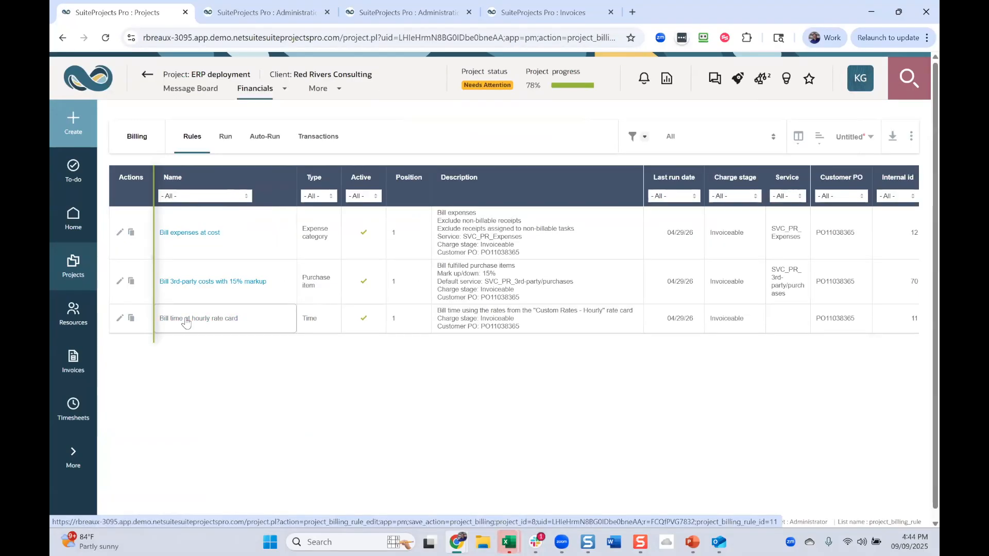
click(186, 323)
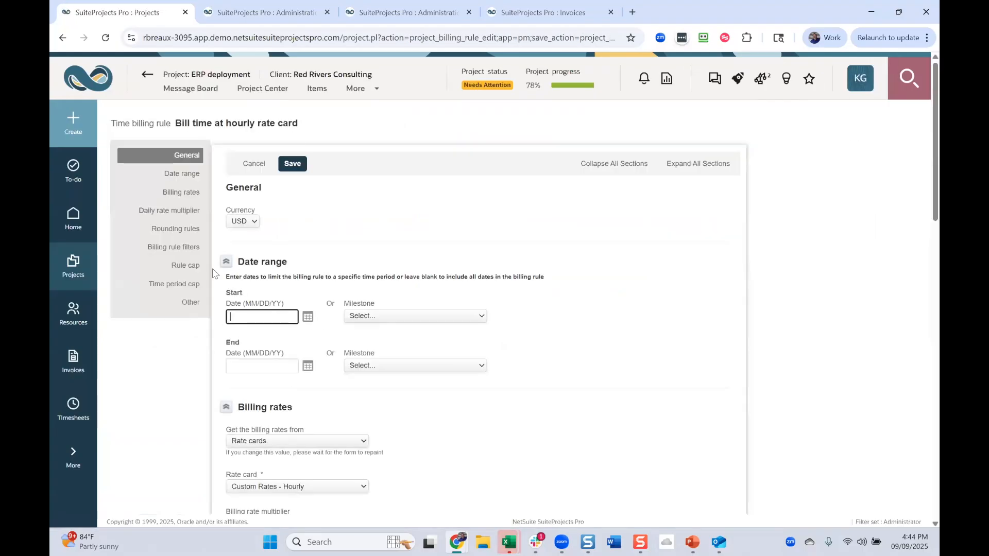
click(190, 303)
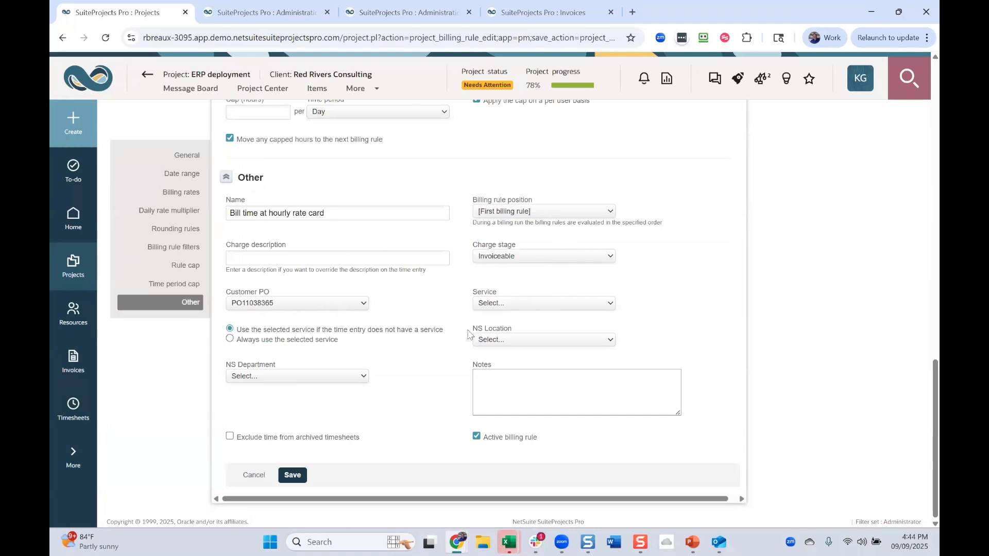
click(352, 303)
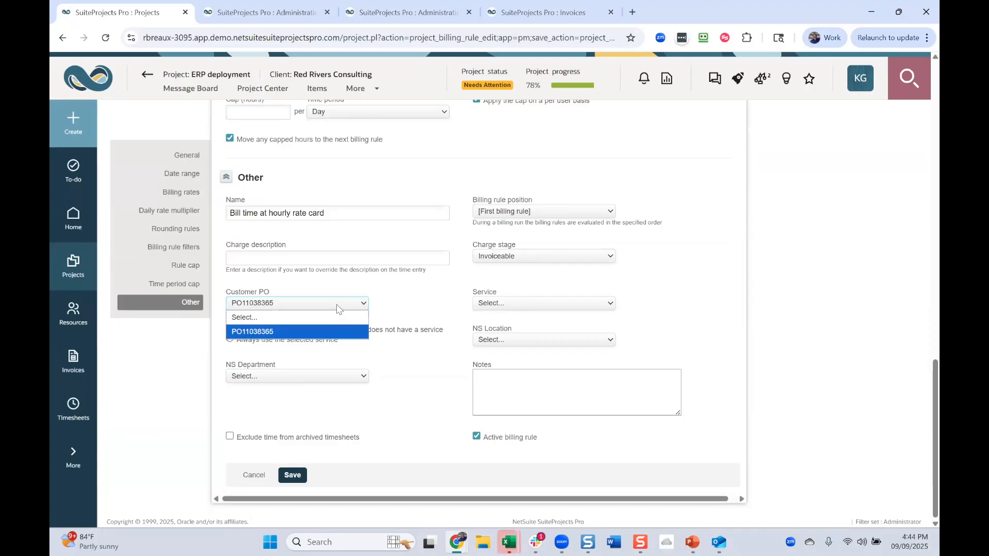
click(326, 329)
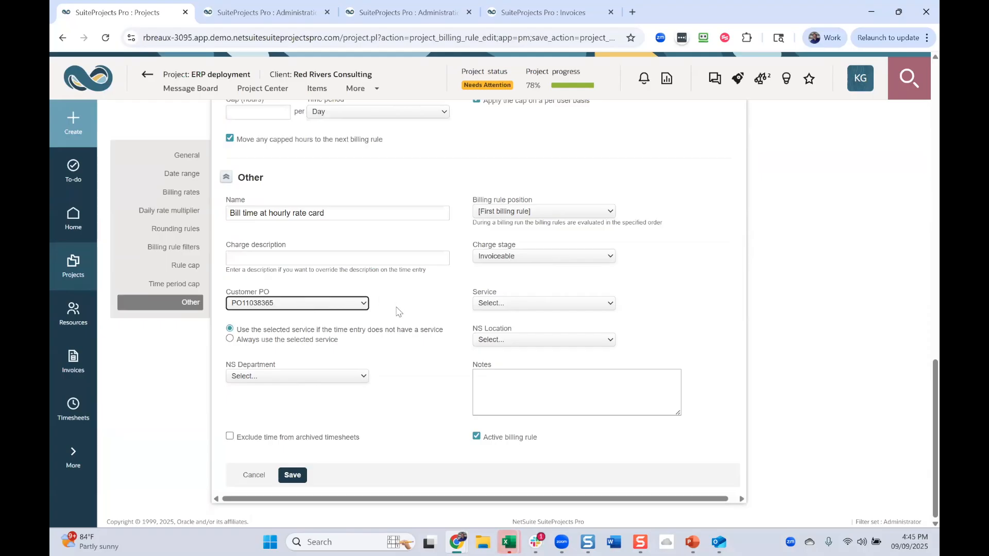
scroll(402, 319, up, 10)
scroll(405, 335, up, 10)
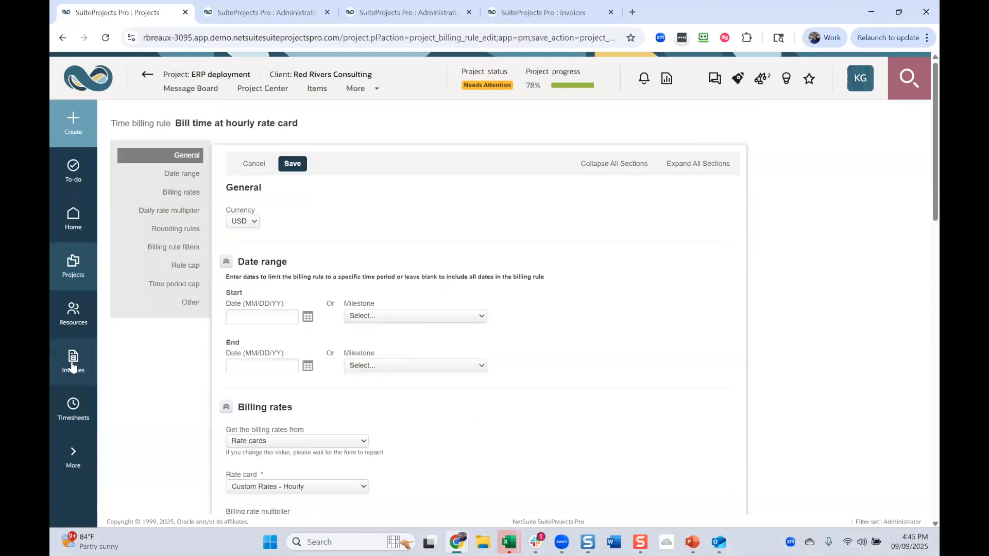
- Switch back to the Red Rivers Consulting invoice and open the list of approved invoices from there
click(543, 12)
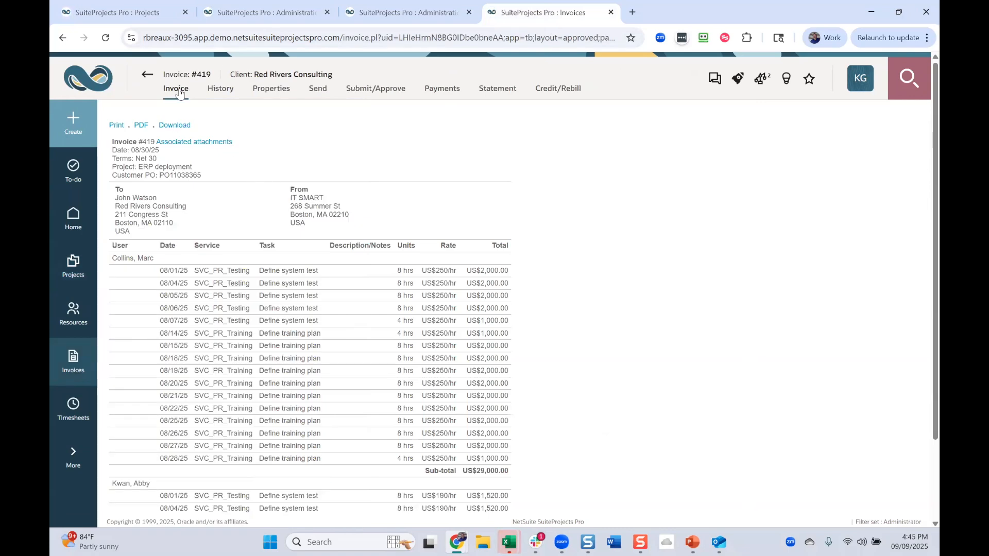
click(84, 371)
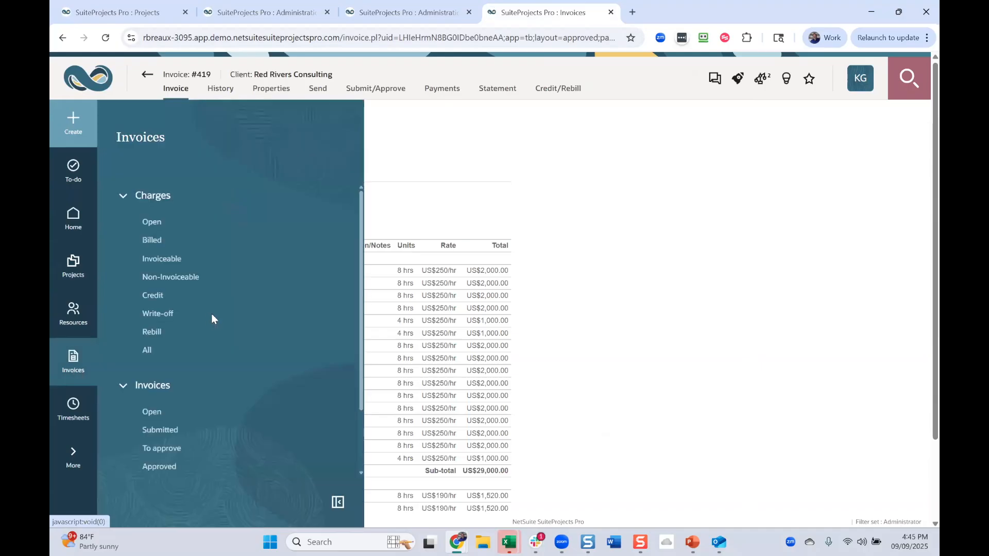
click(162, 467)
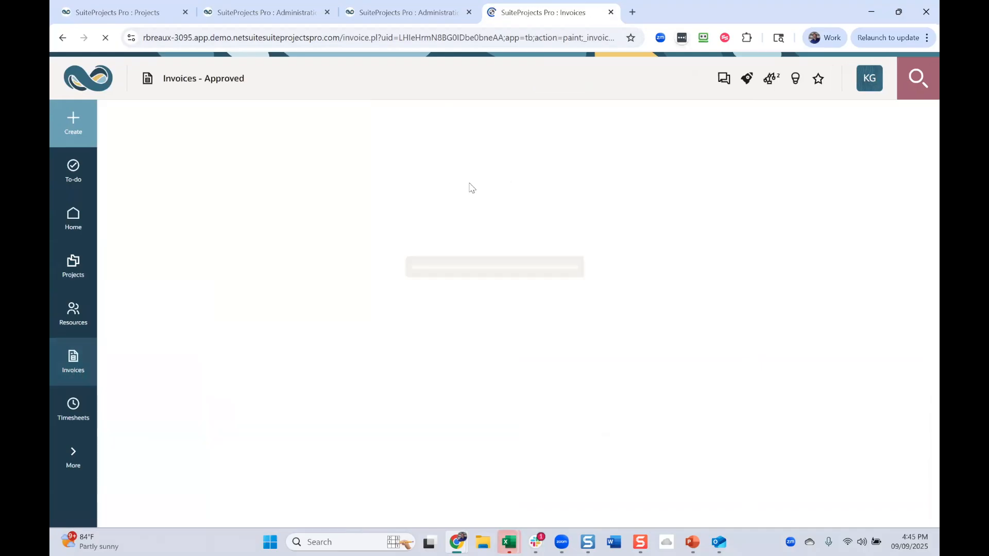